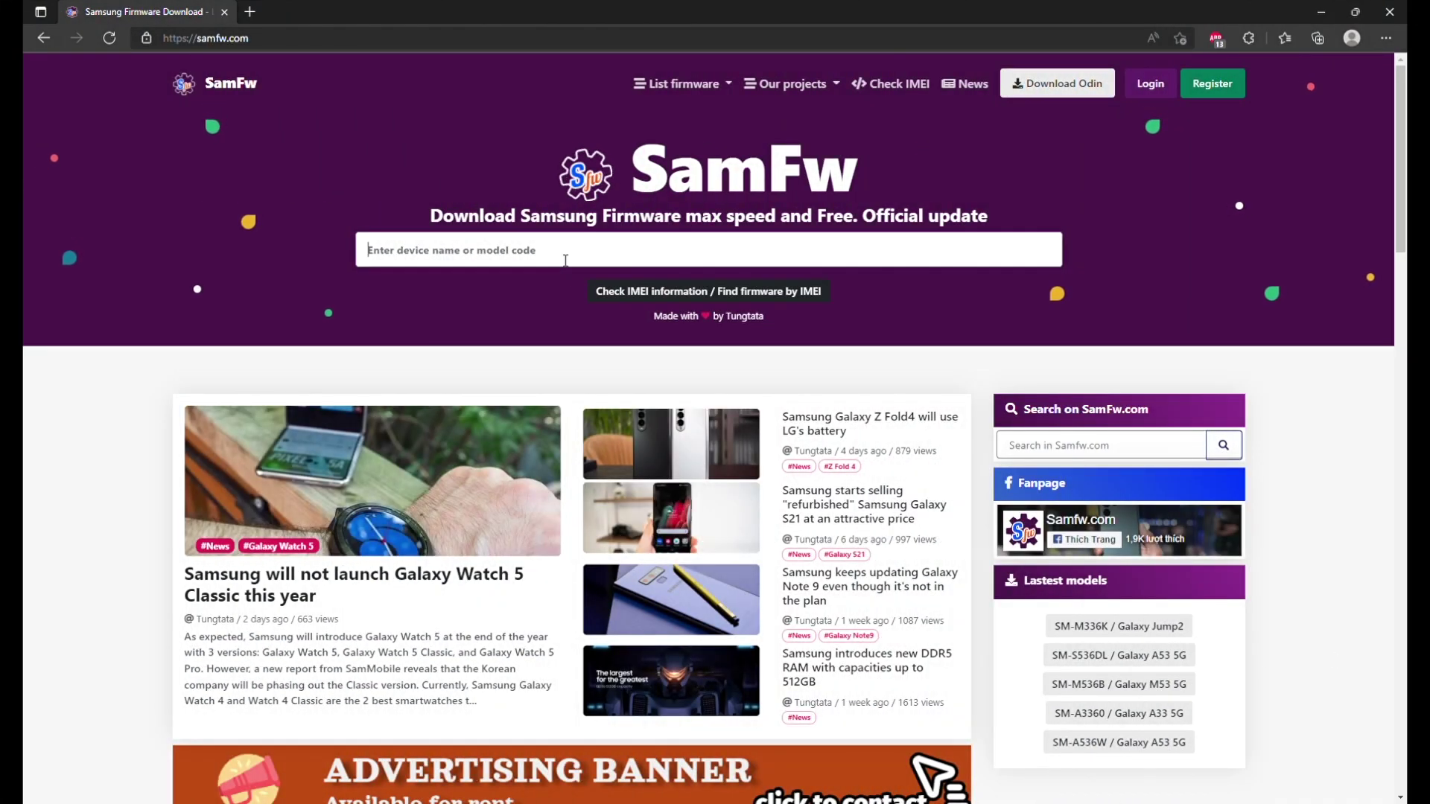
- Search SamFw for the model code 'a750' to list the Galaxy A7 variants
text(a750)
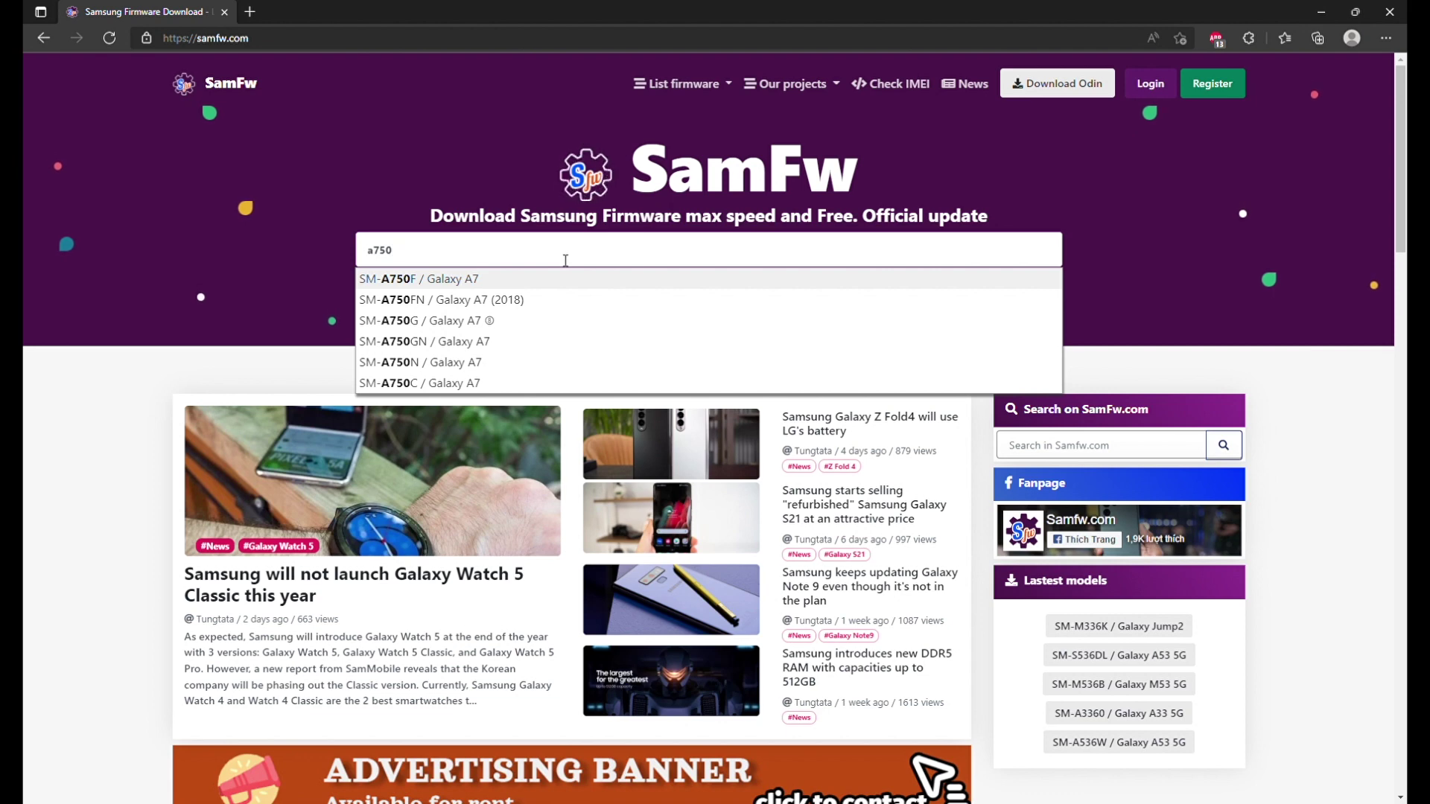
- Open the SM-A750GN Galaxy A7 firmware page
click(469, 339)
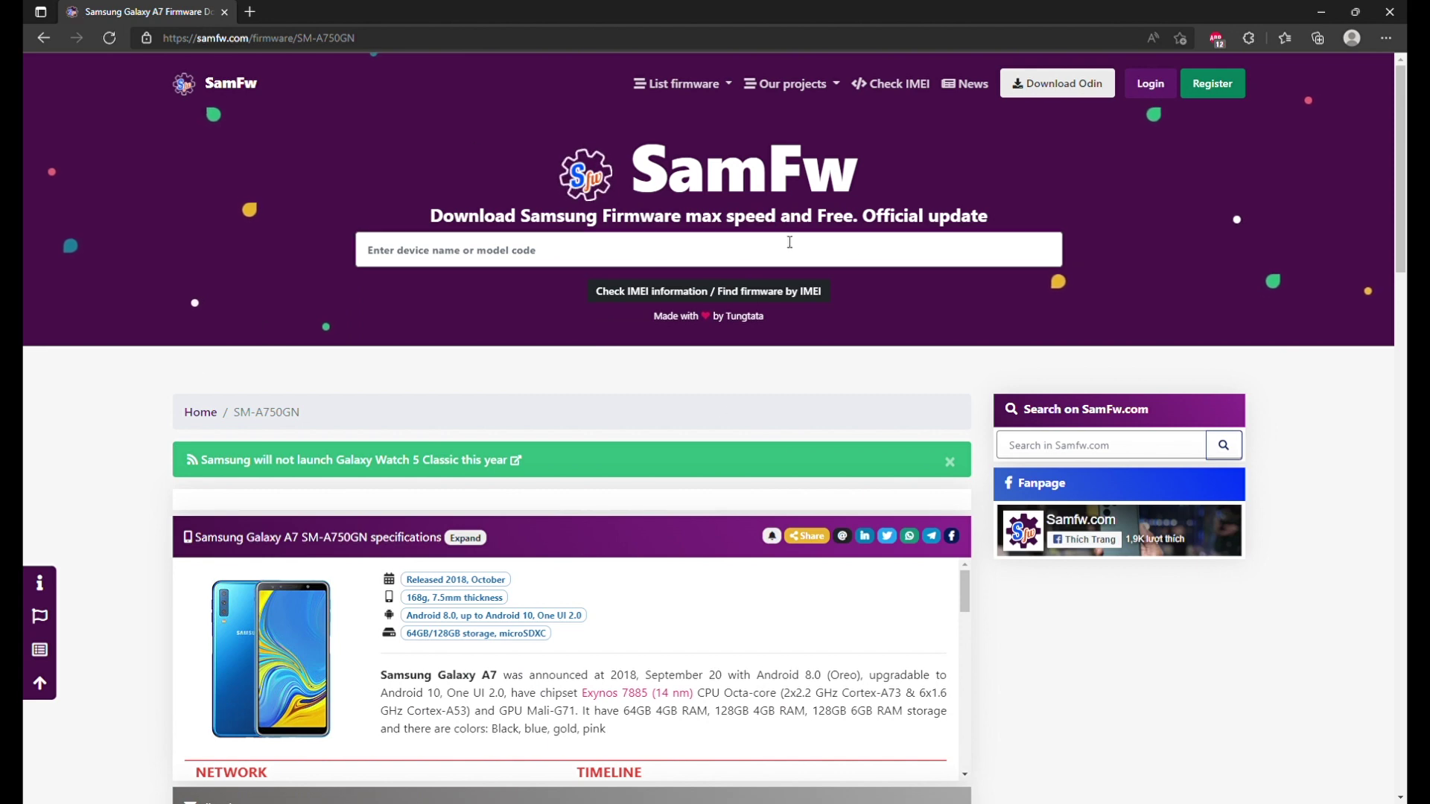
scroll(649, 368, down, 3)
scroll(648, 379, down, 1)
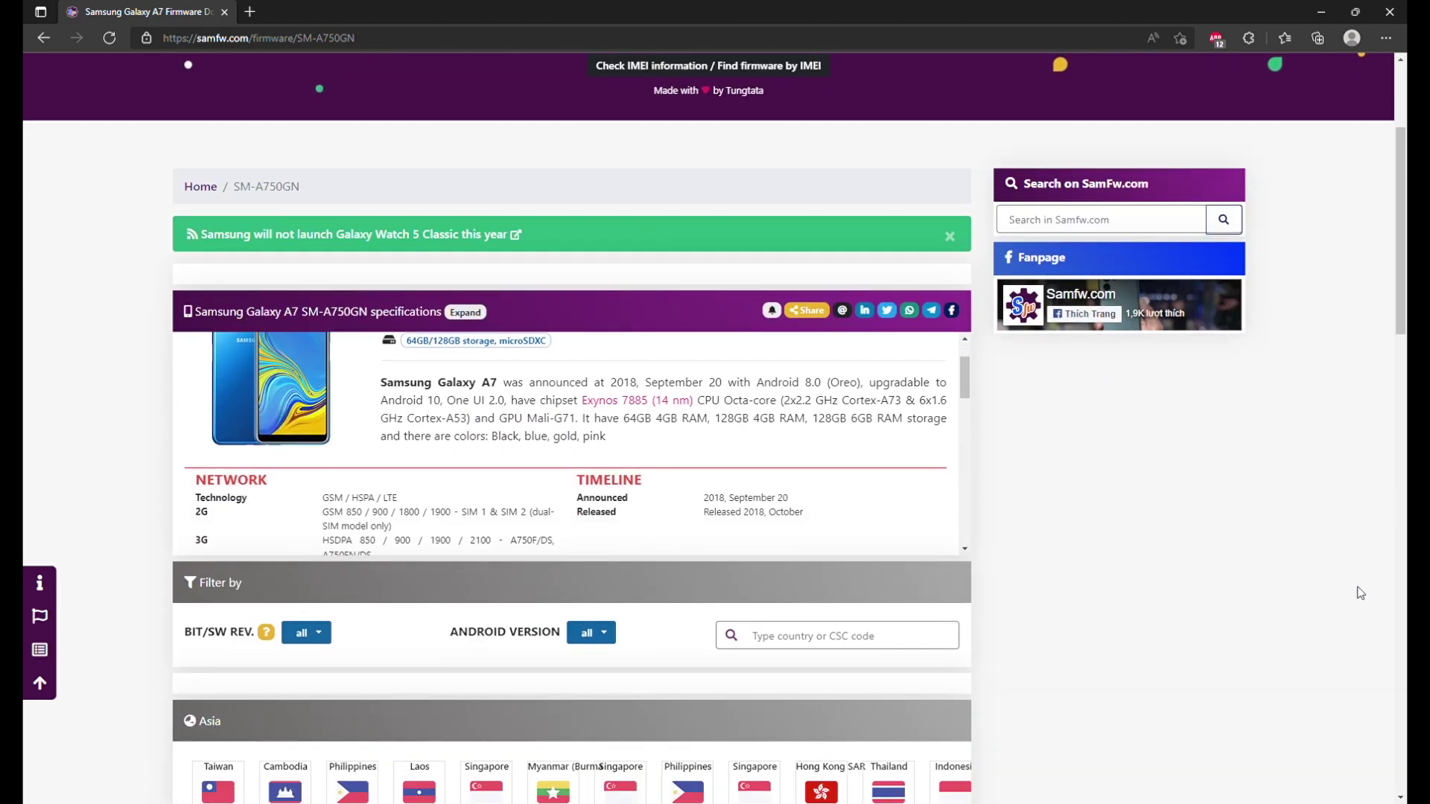
scroll(734, 629, down, 5)
scroll(1191, 447, up, 2)
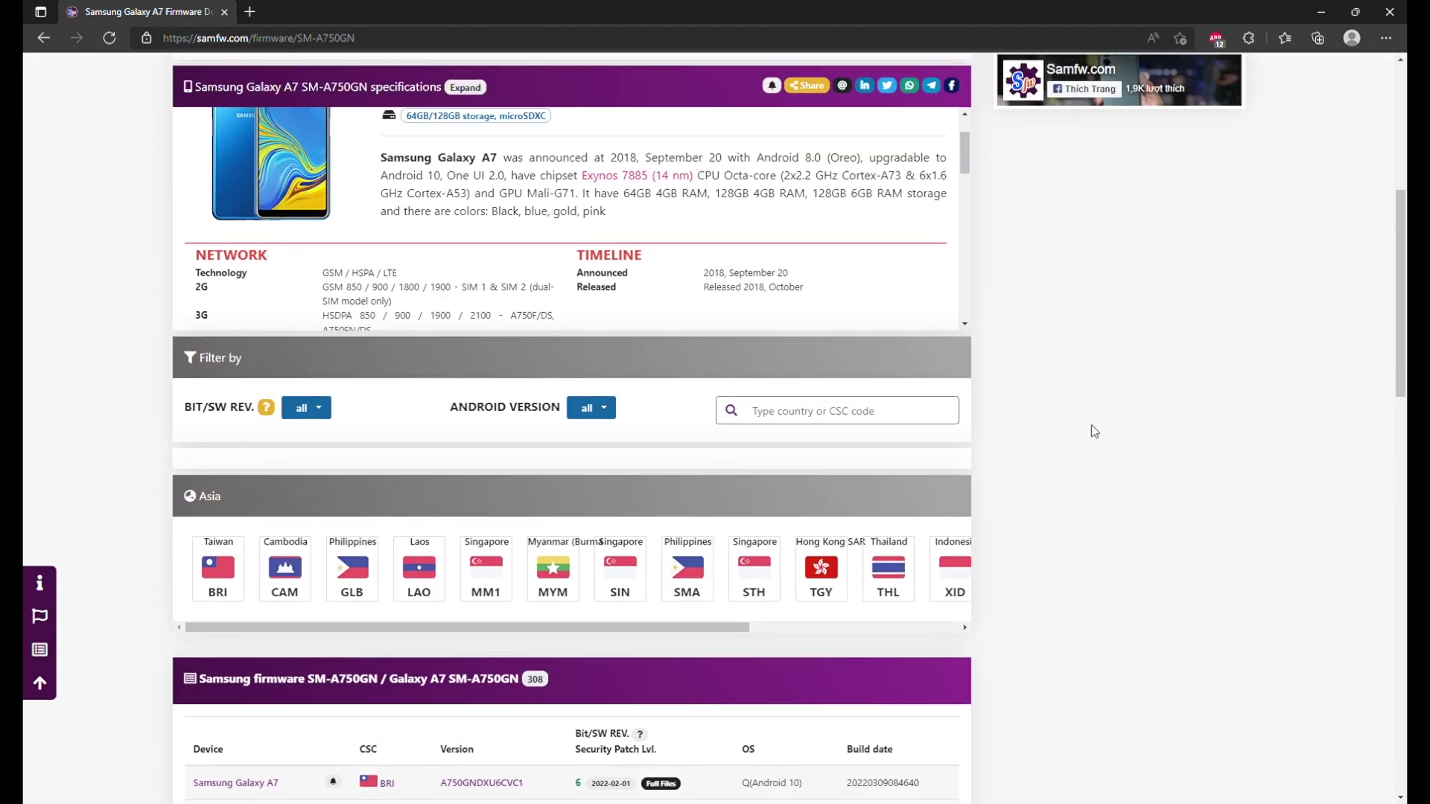
- Filter the firmware list to BIT/SW revision 6, leaving 158 builds
click(307, 408)
click(302, 598)
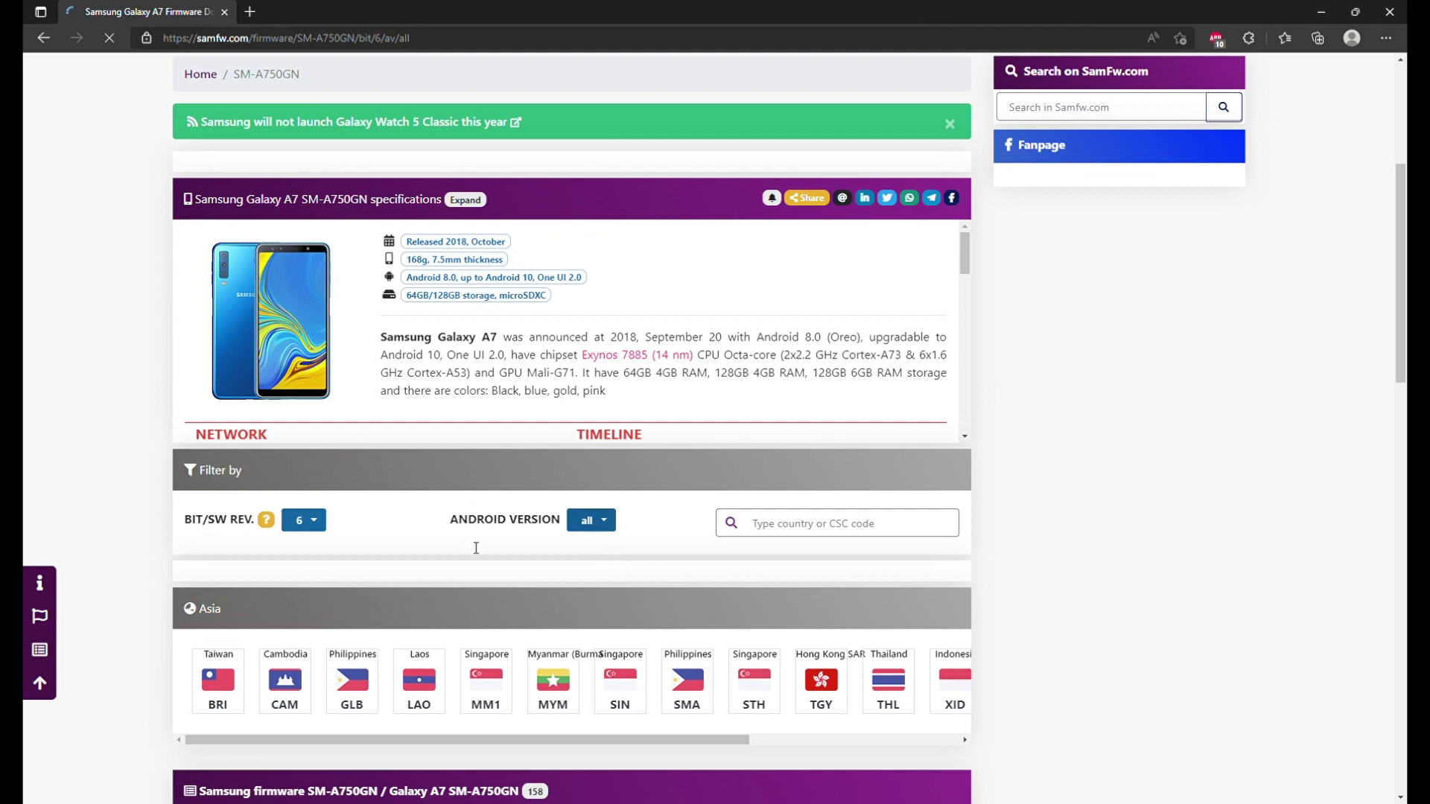
scroll(715, 469, down, 4)
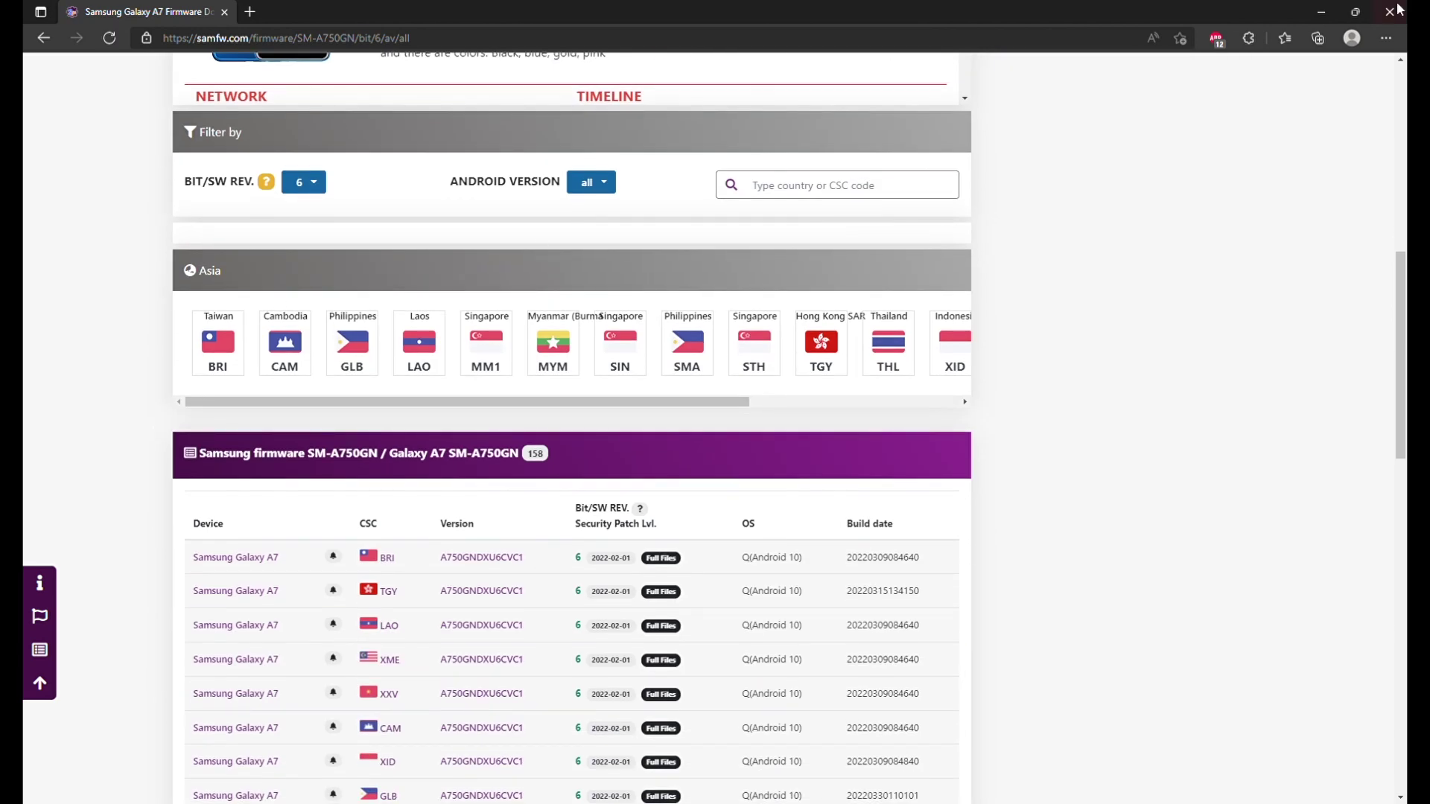
scroll(541, 411, up, 3)
drag(663, 627, 864, 624)
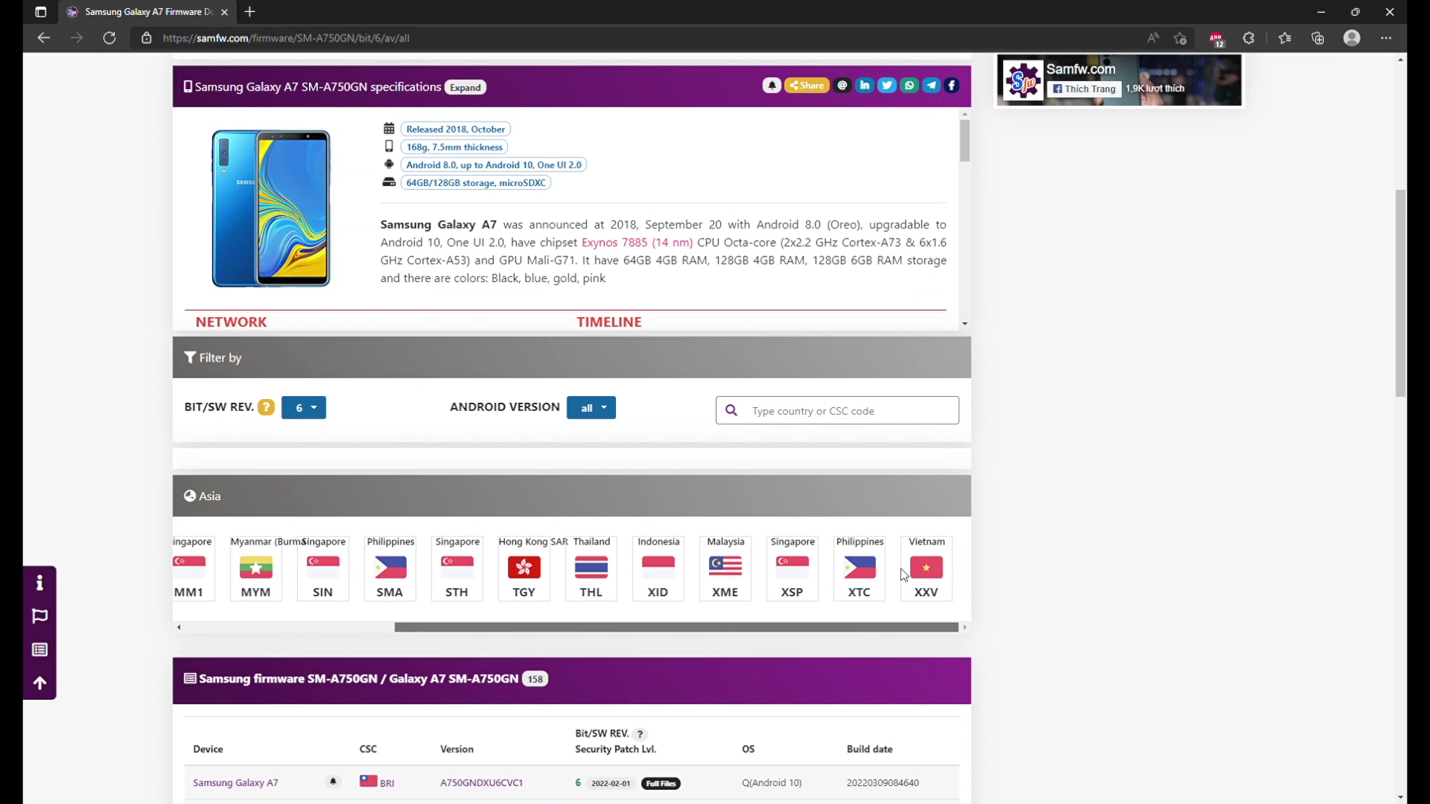
- Narrow the firmware to Thailand (THL) and open the A750GNDXU6CTK1 firmware page
click(611, 570)
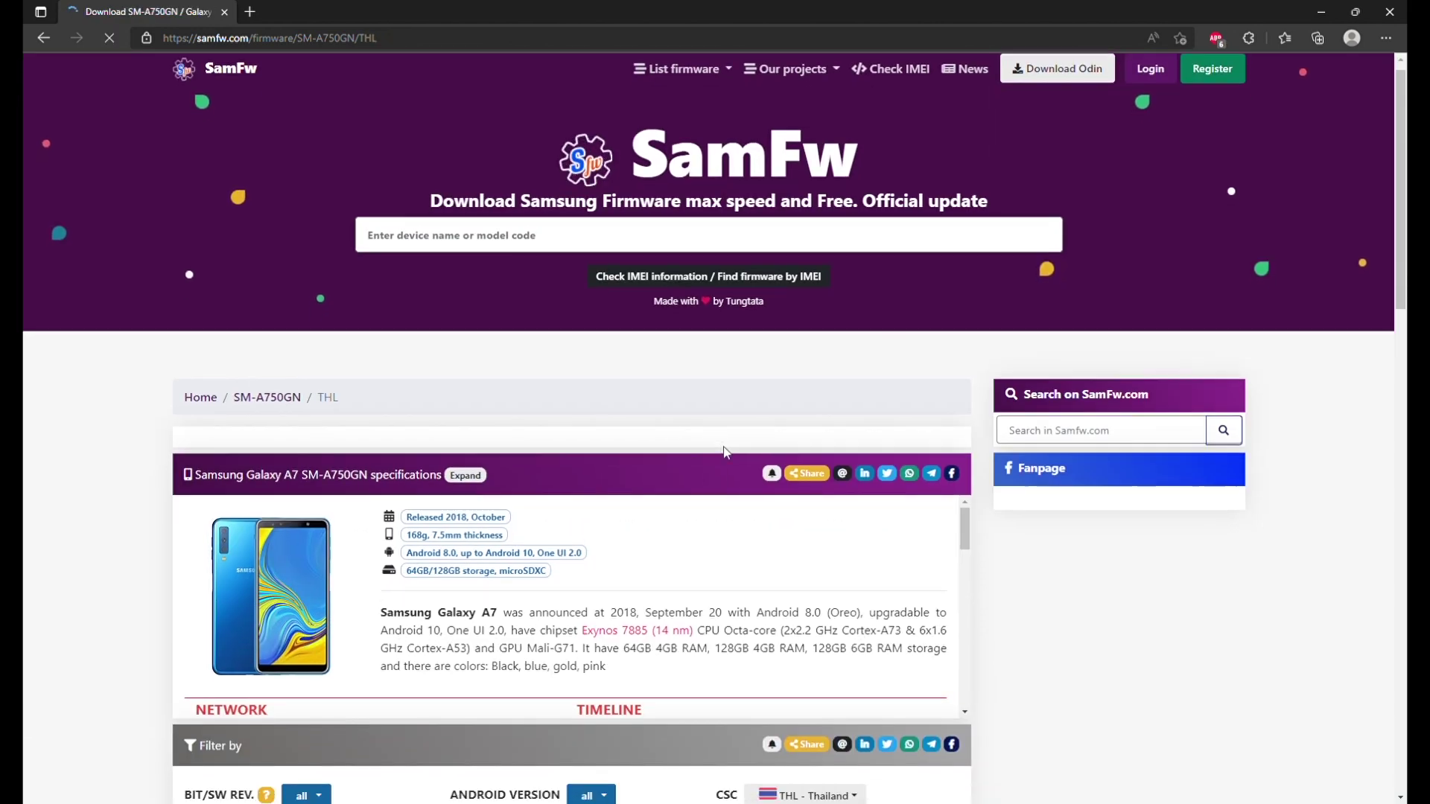
scroll(846, 461, down, 2)
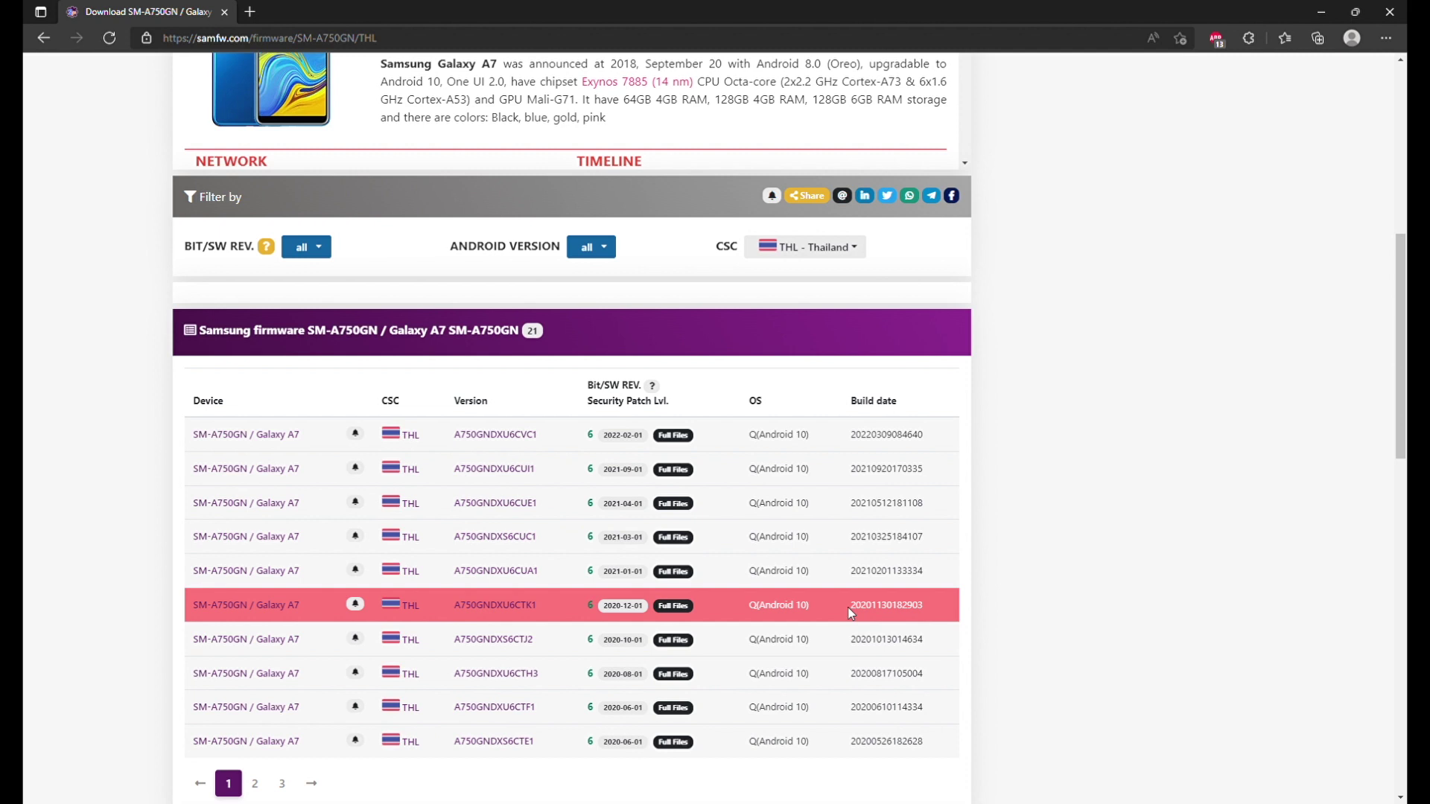
click(487, 608)
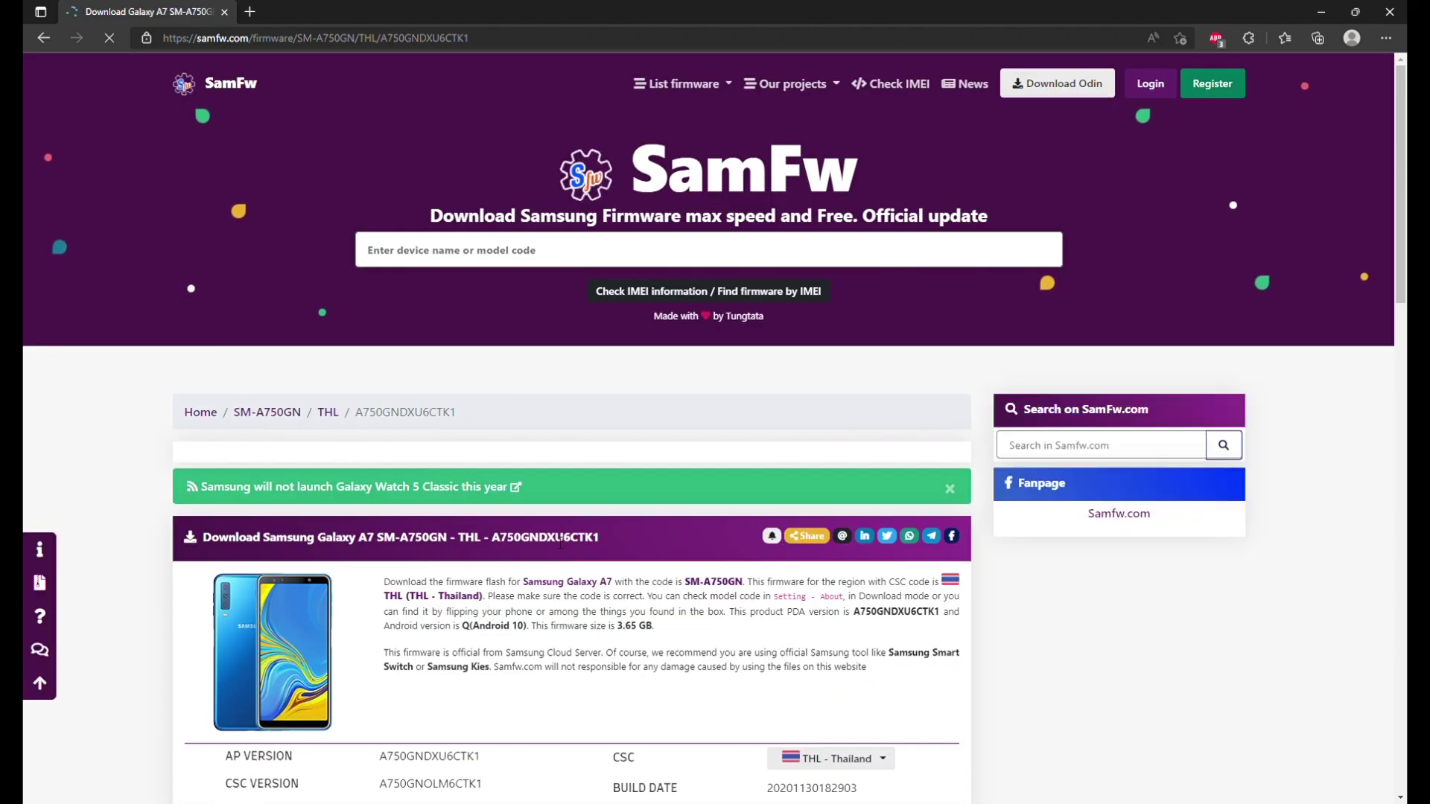
- Download the 3.65 GB A750GNDXU6CTK1 package via the SamFw Server button
scroll(564, 544, down, 3)
scroll(564, 544, down, 3)
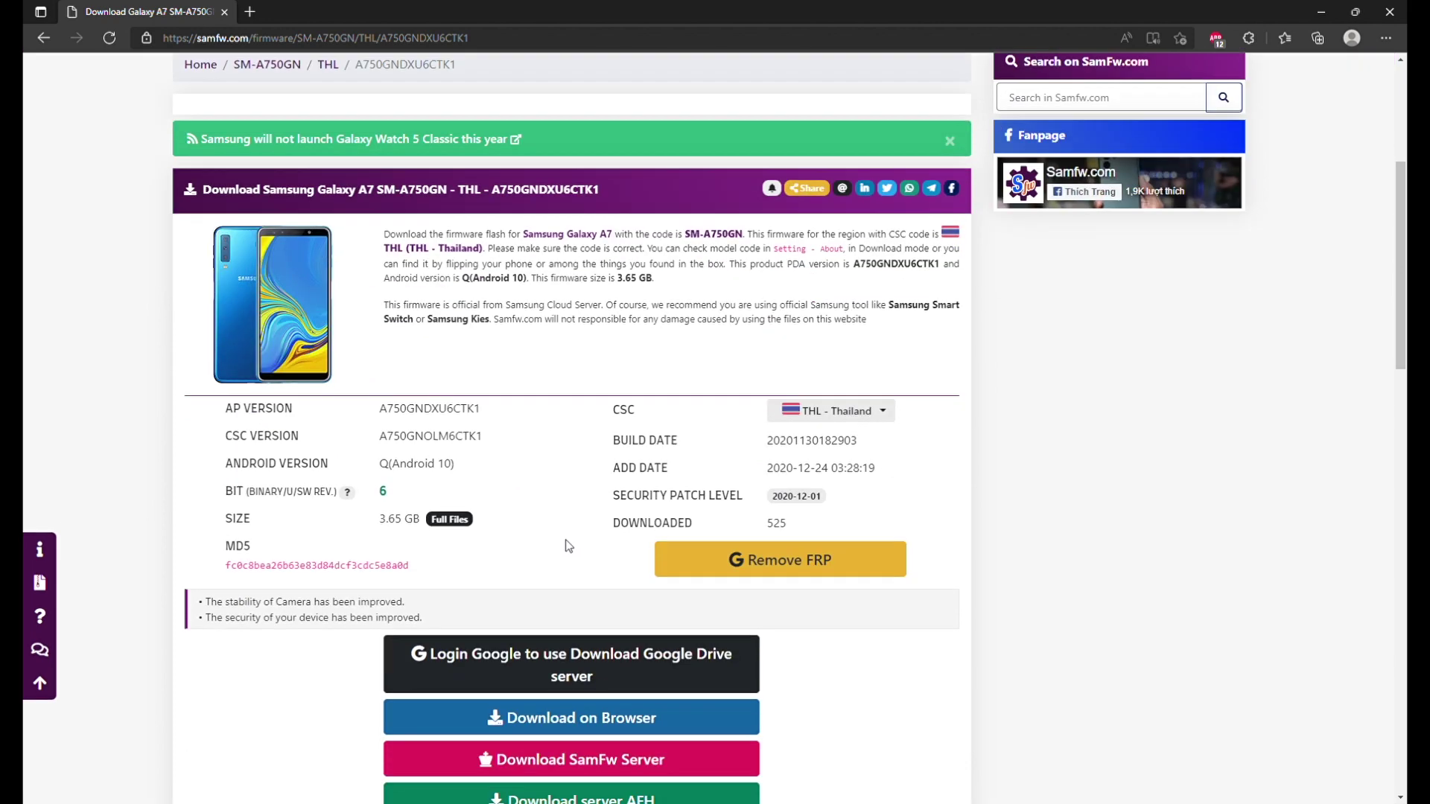
scroll(835, 546, down, 2)
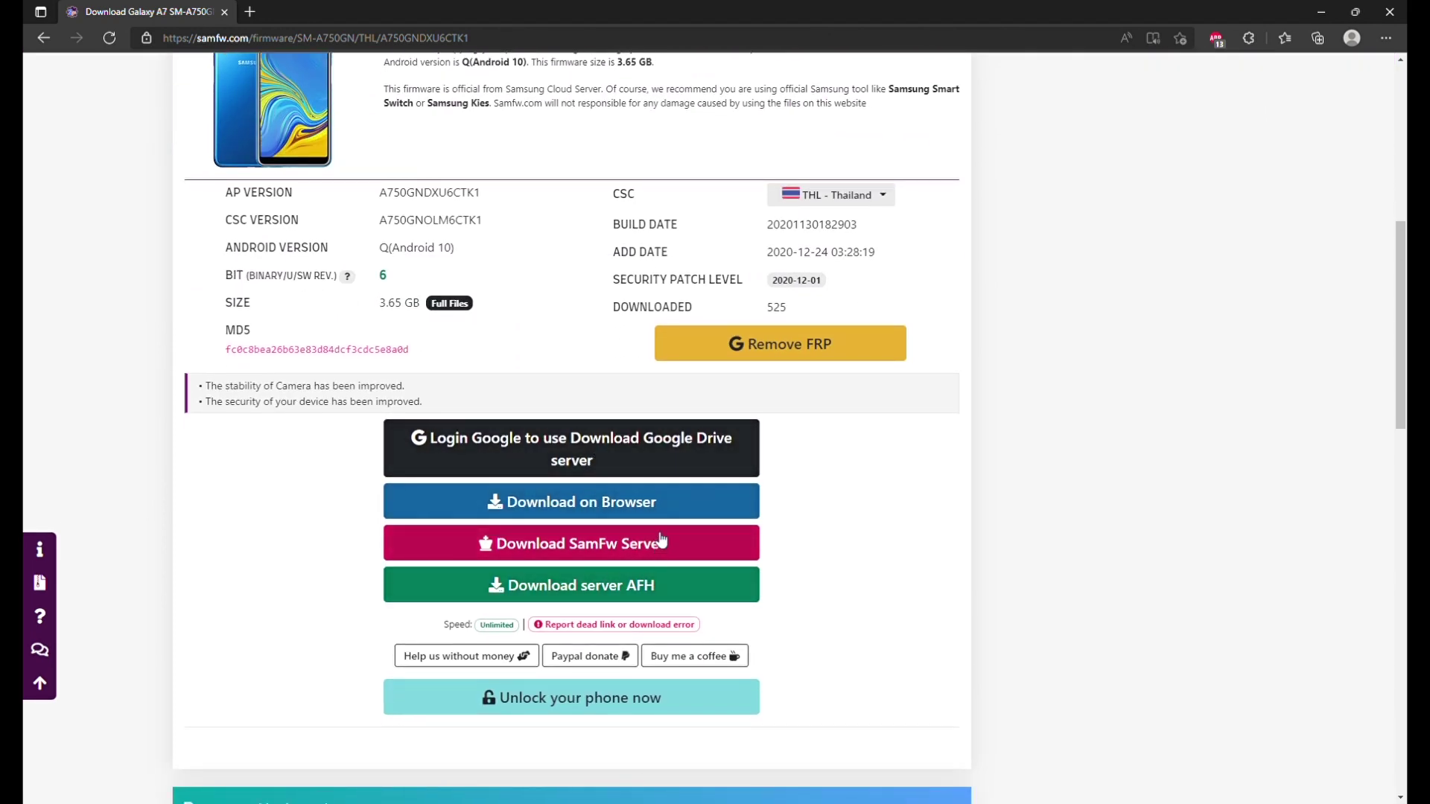
click(643, 551)
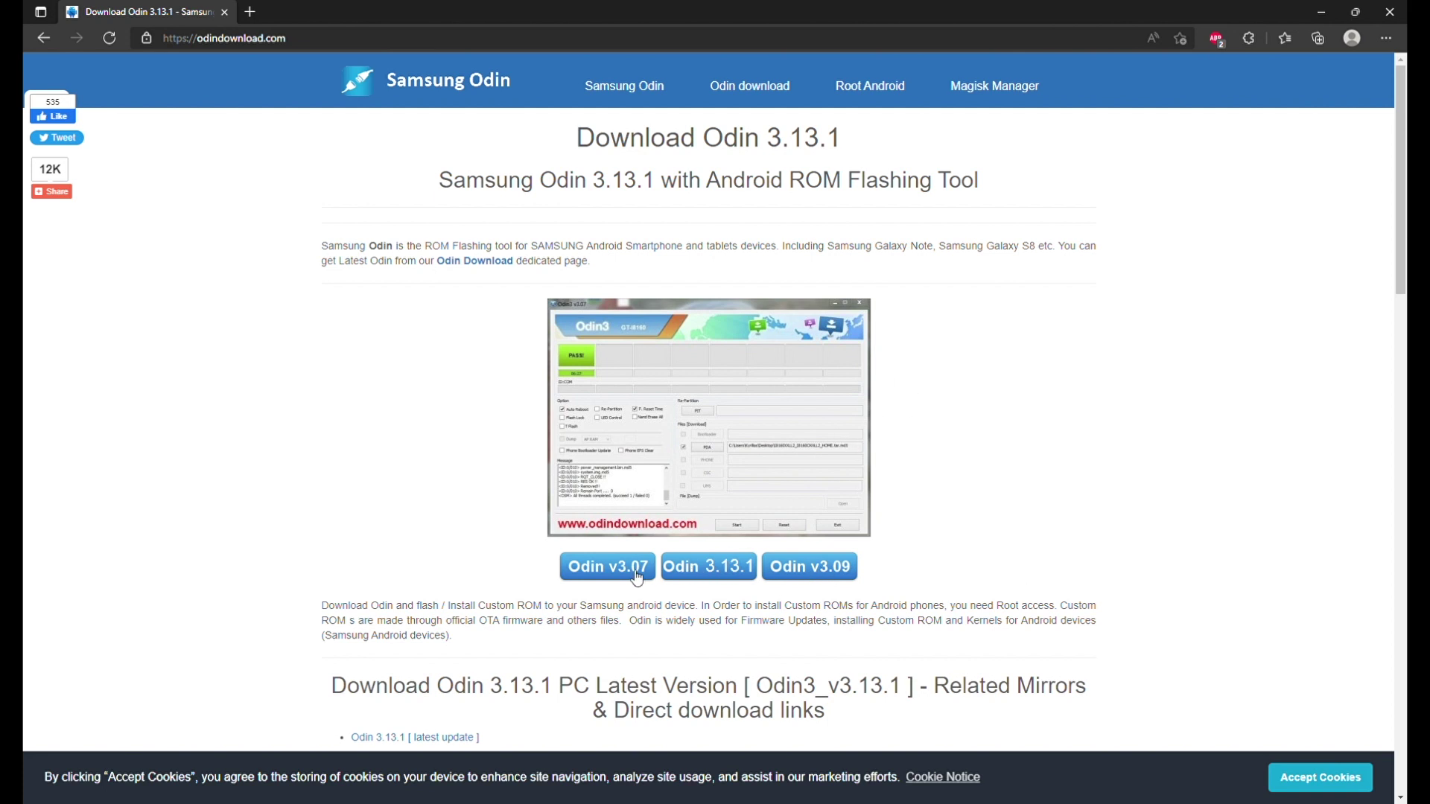
- Open the Samsung Odin download page and download Odin 3.14.4
click(721, 575)
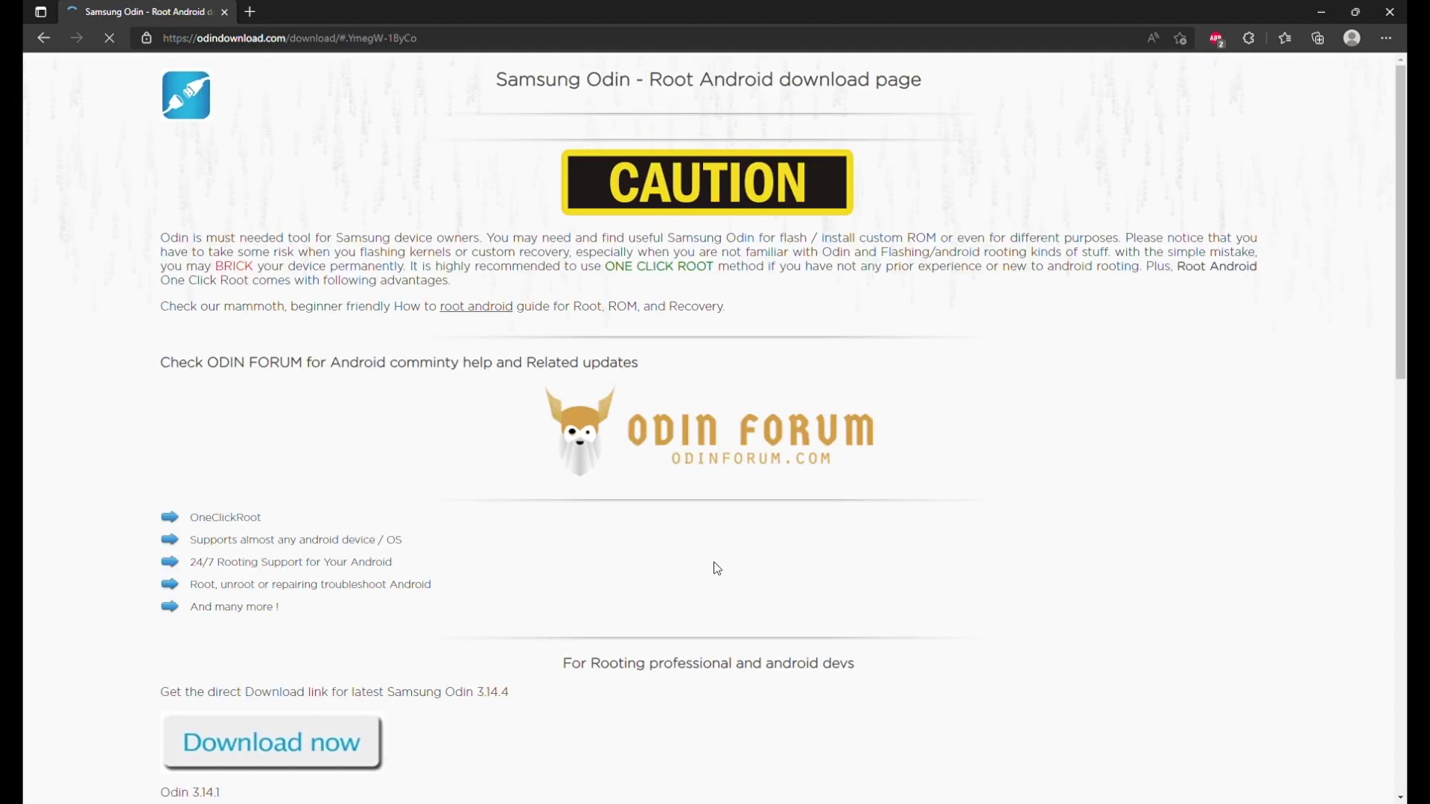
scroll(588, 536, down, 4)
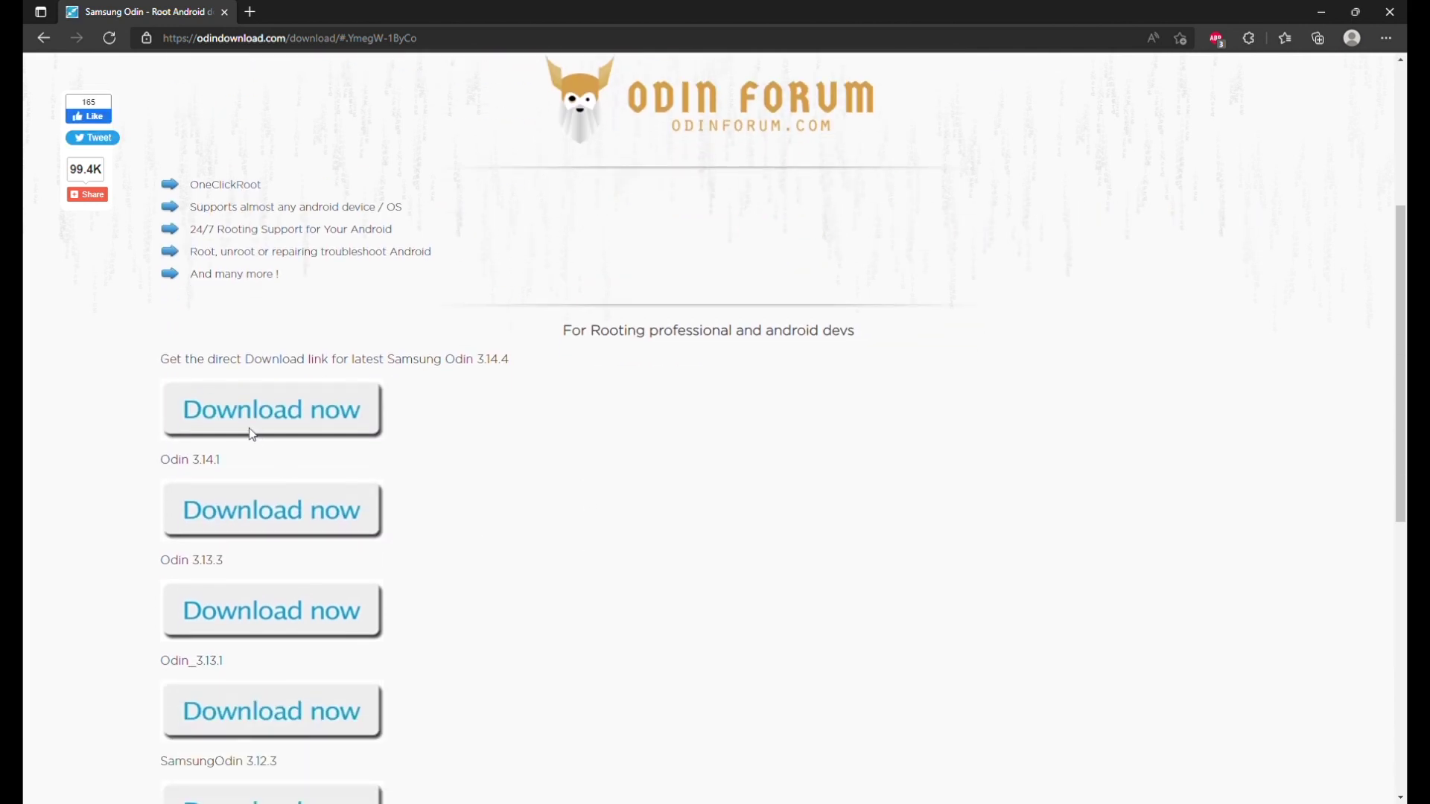
scroll(271, 418, down, 2)
click(316, 294)
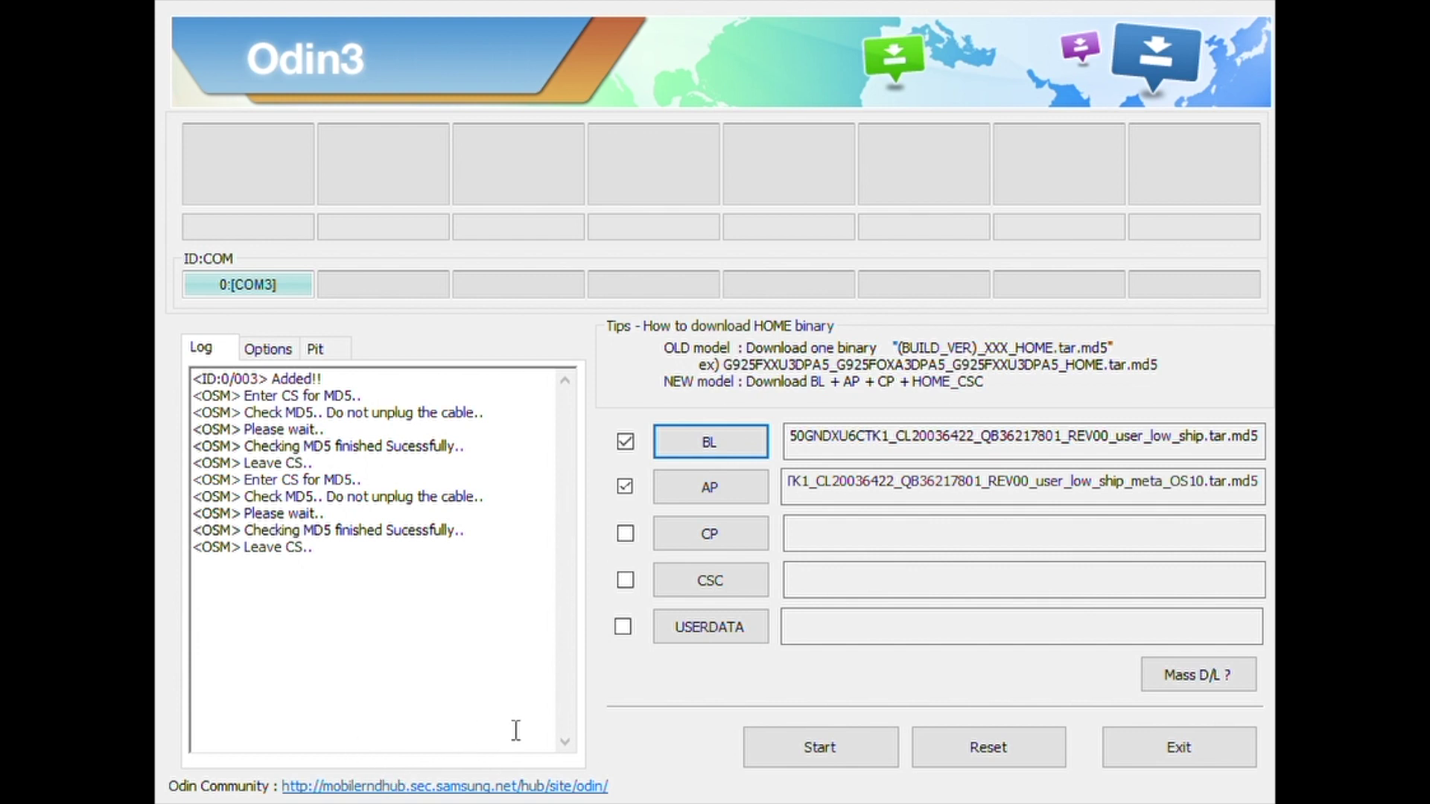
- Load the CP and CSC .tar.md5 files and review the flashing options
click(709, 537)
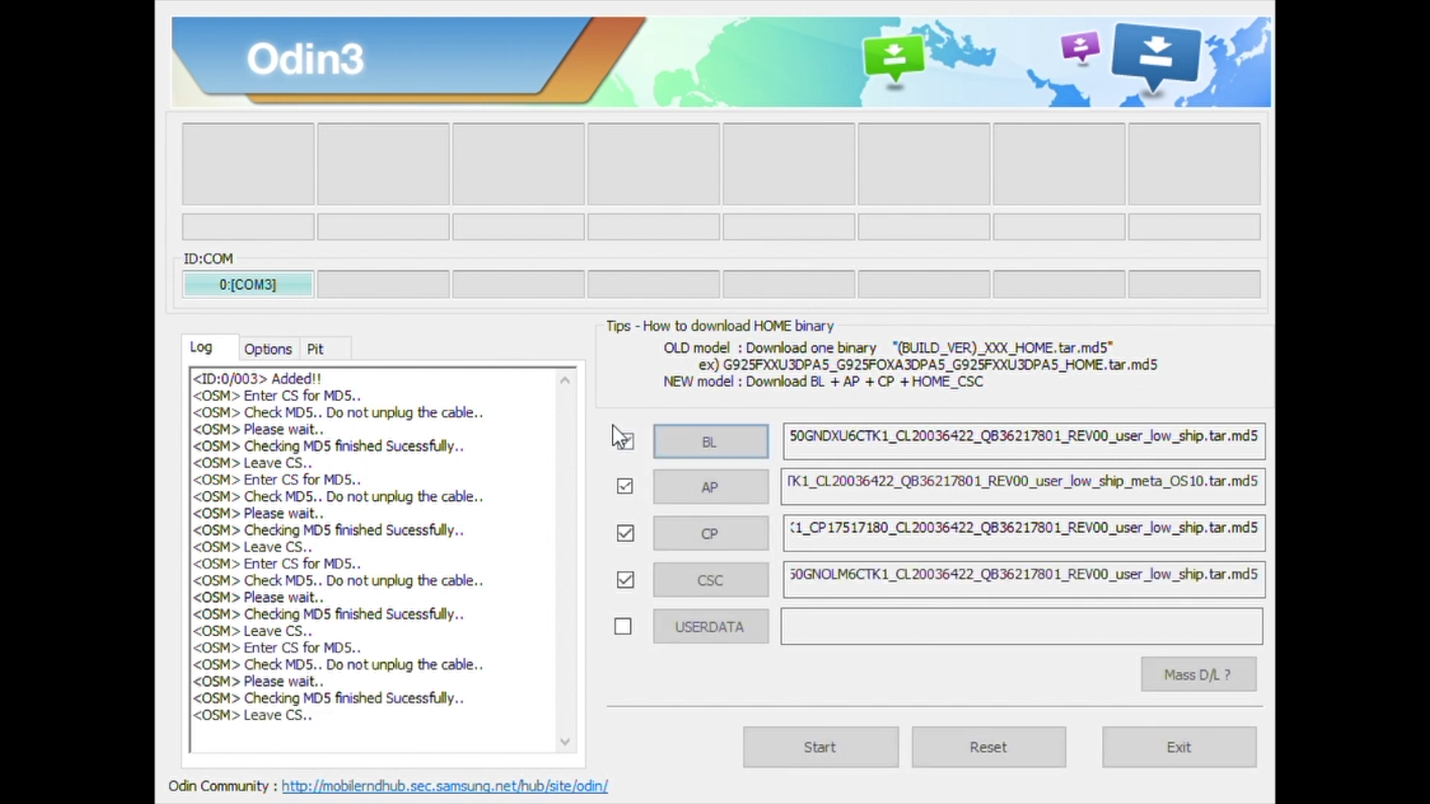
click(267, 348)
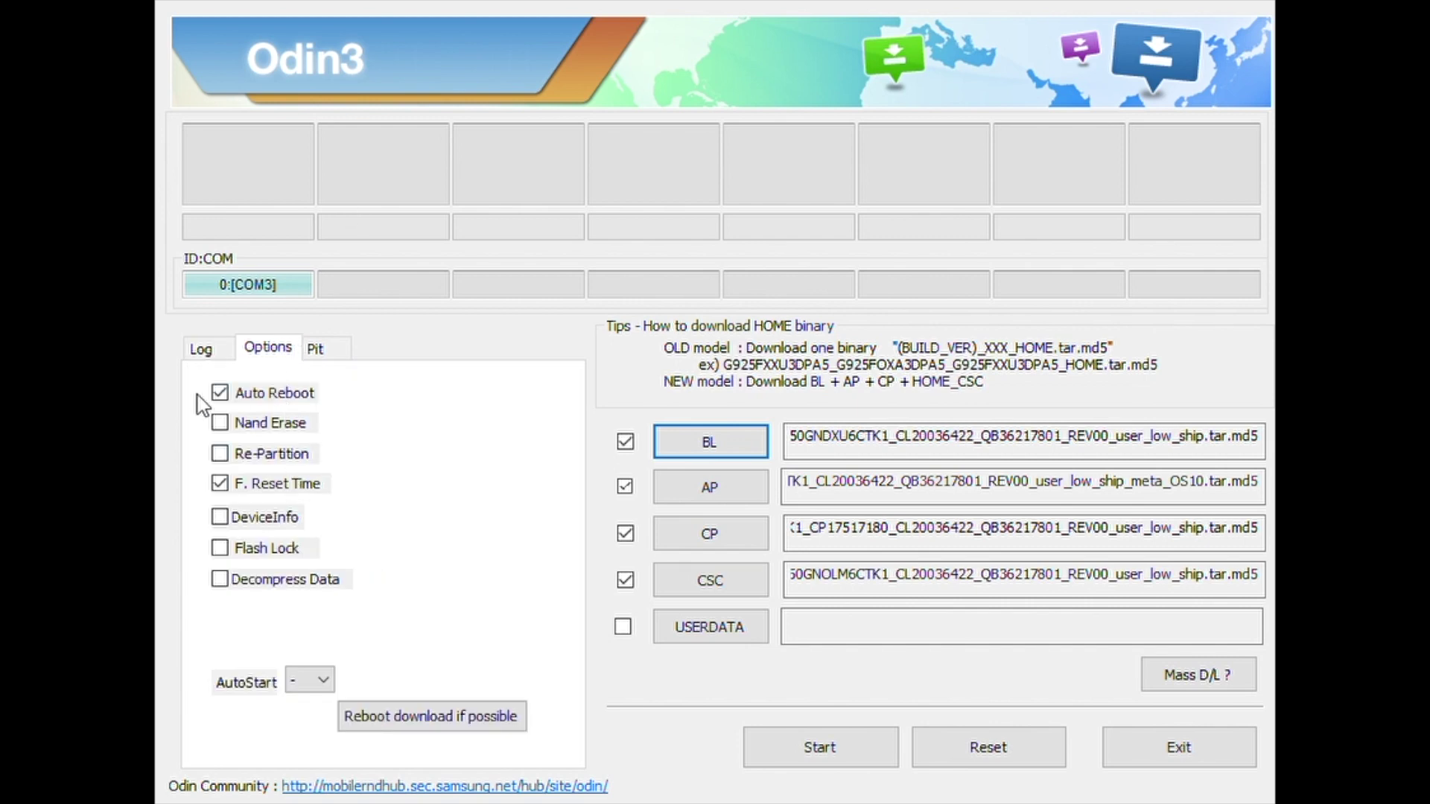
click(200, 349)
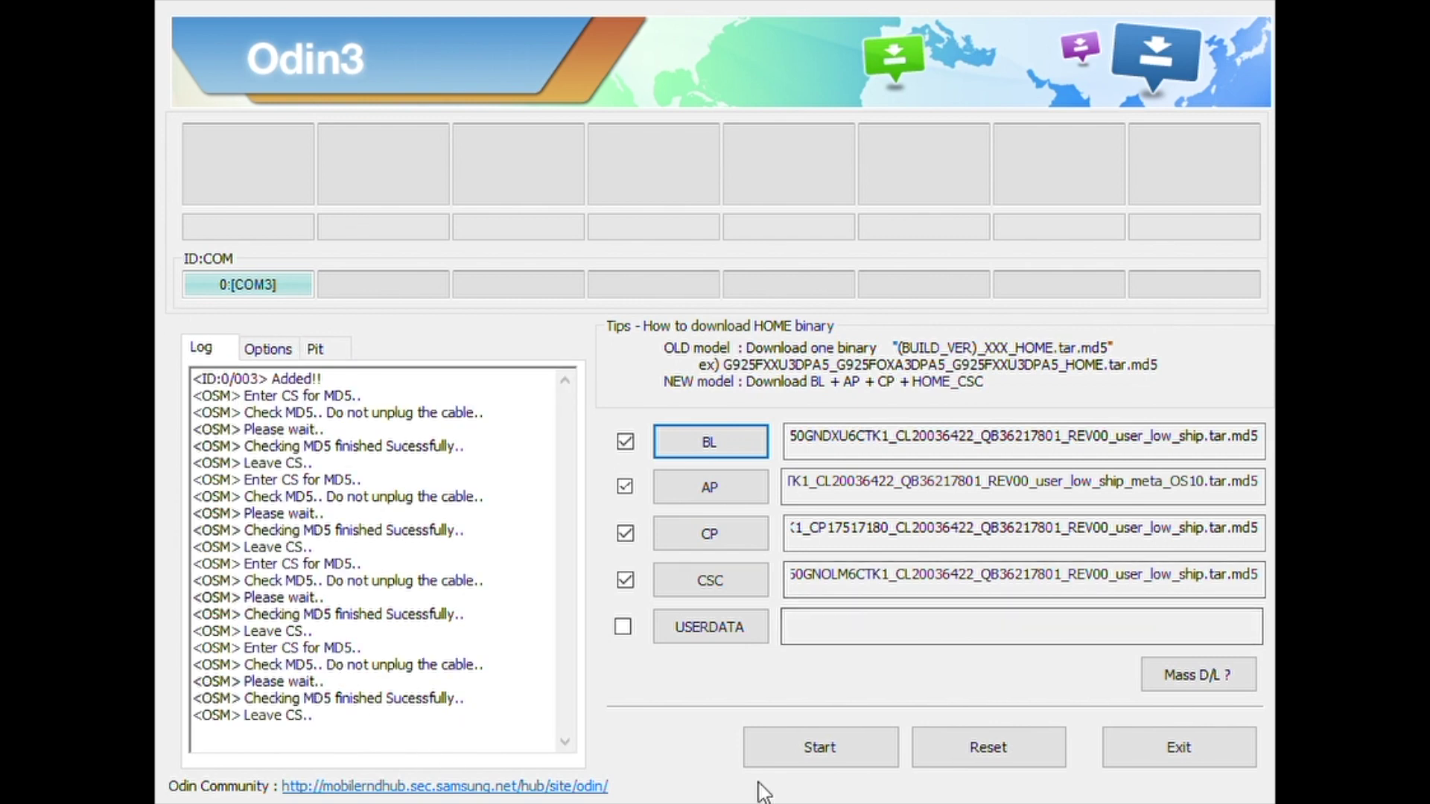
- Flash the BL, AP, CP and CSC stock files until Odin reports PASS!
click(821, 746)
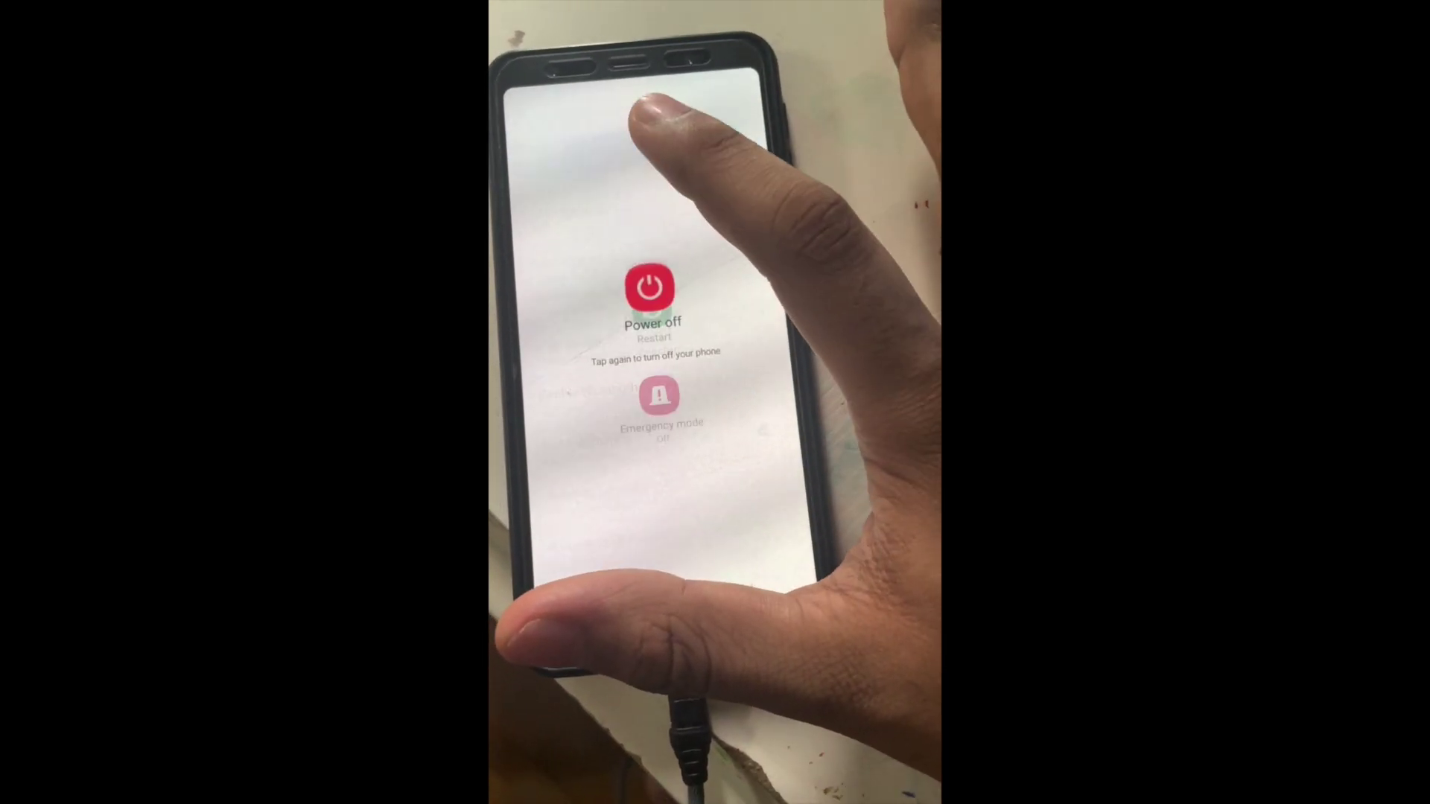
- Confirm Power off on the Galaxy A7 to prepare for download mode
click(636, 307)
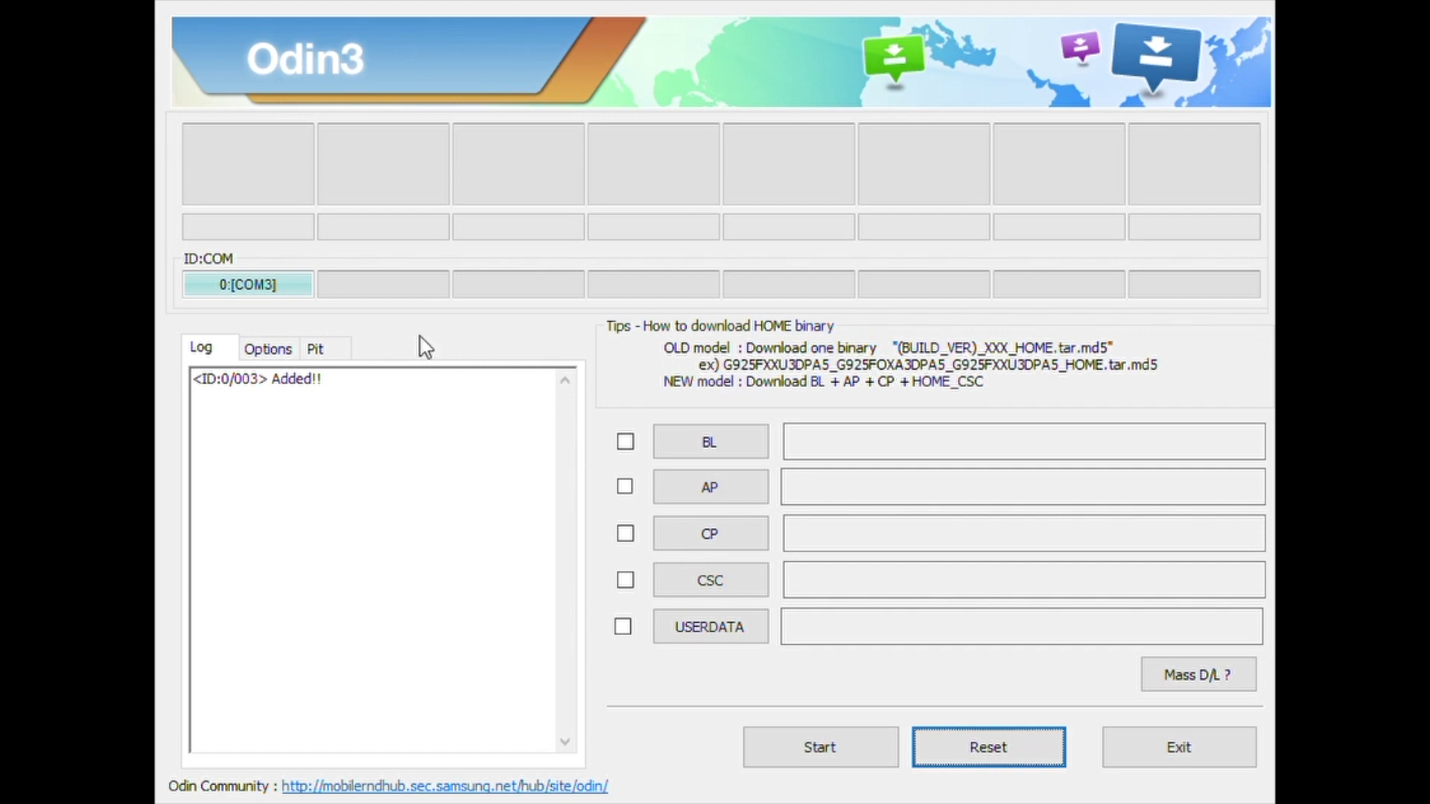
- Turn off Auto Reboot and F. Reset Time in Odin's options
click(272, 350)
click(252, 397)
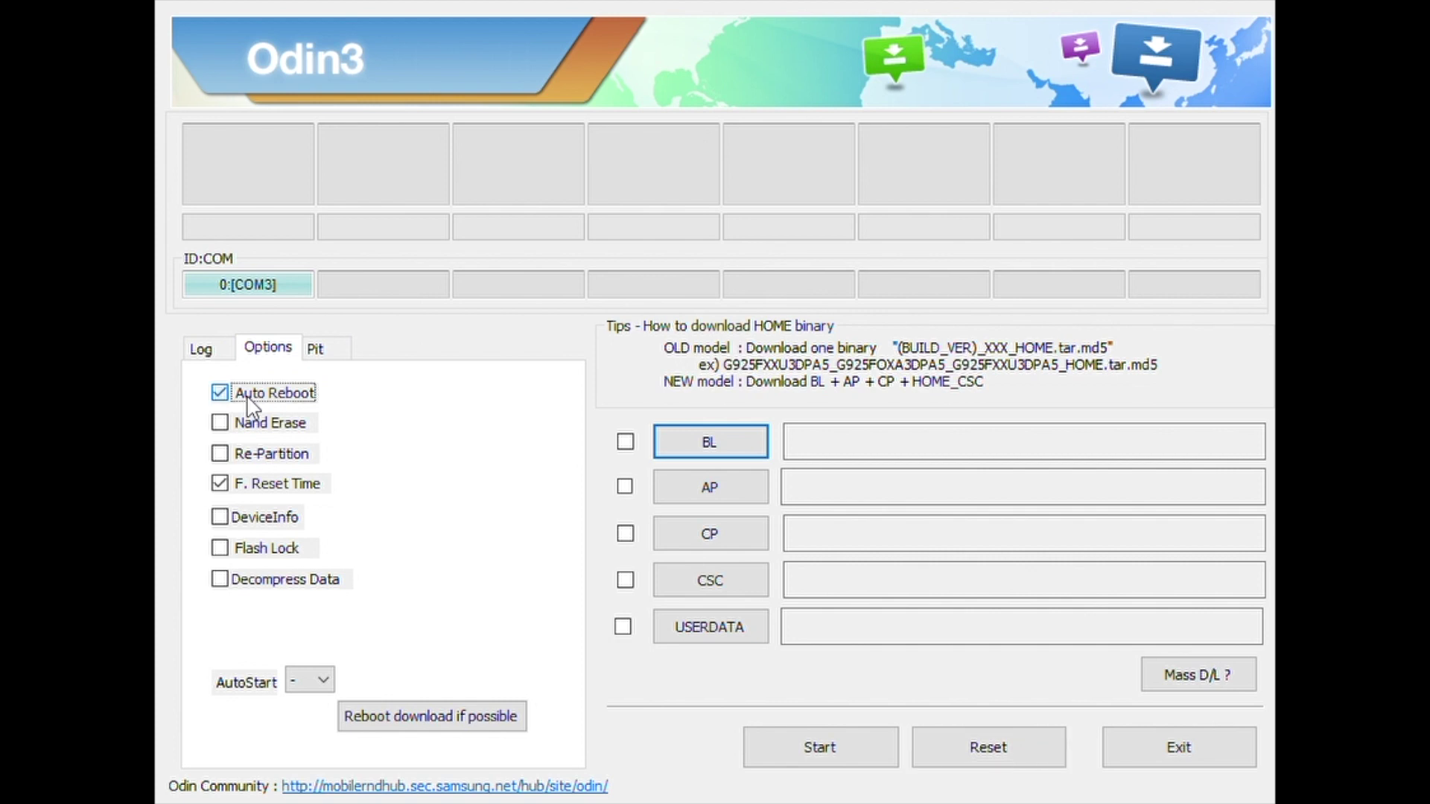
click(260, 480)
click(223, 348)
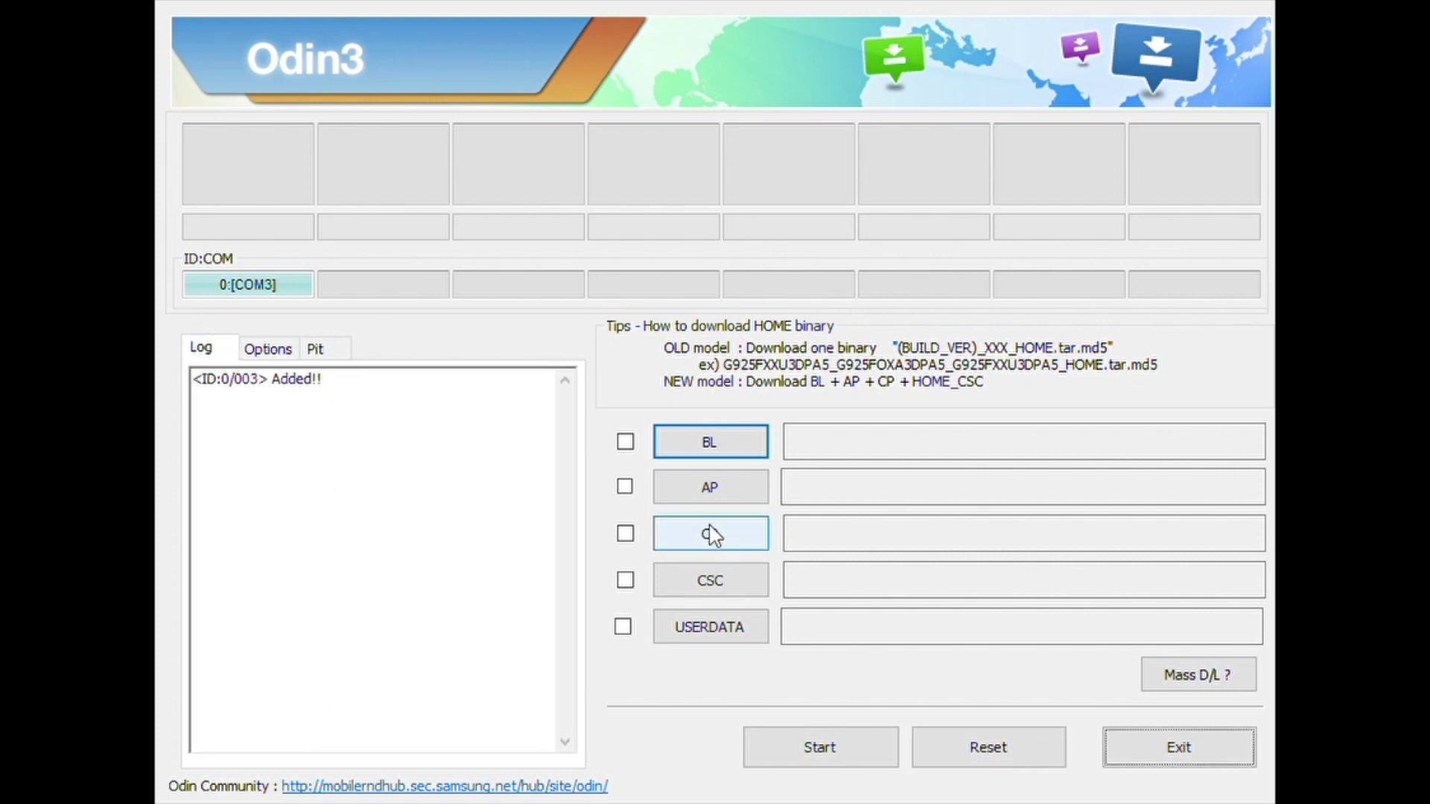
- Load Twrp_3.2.3-1_a750_251218.tar into the AP slot and recheck the options
click(711, 492)
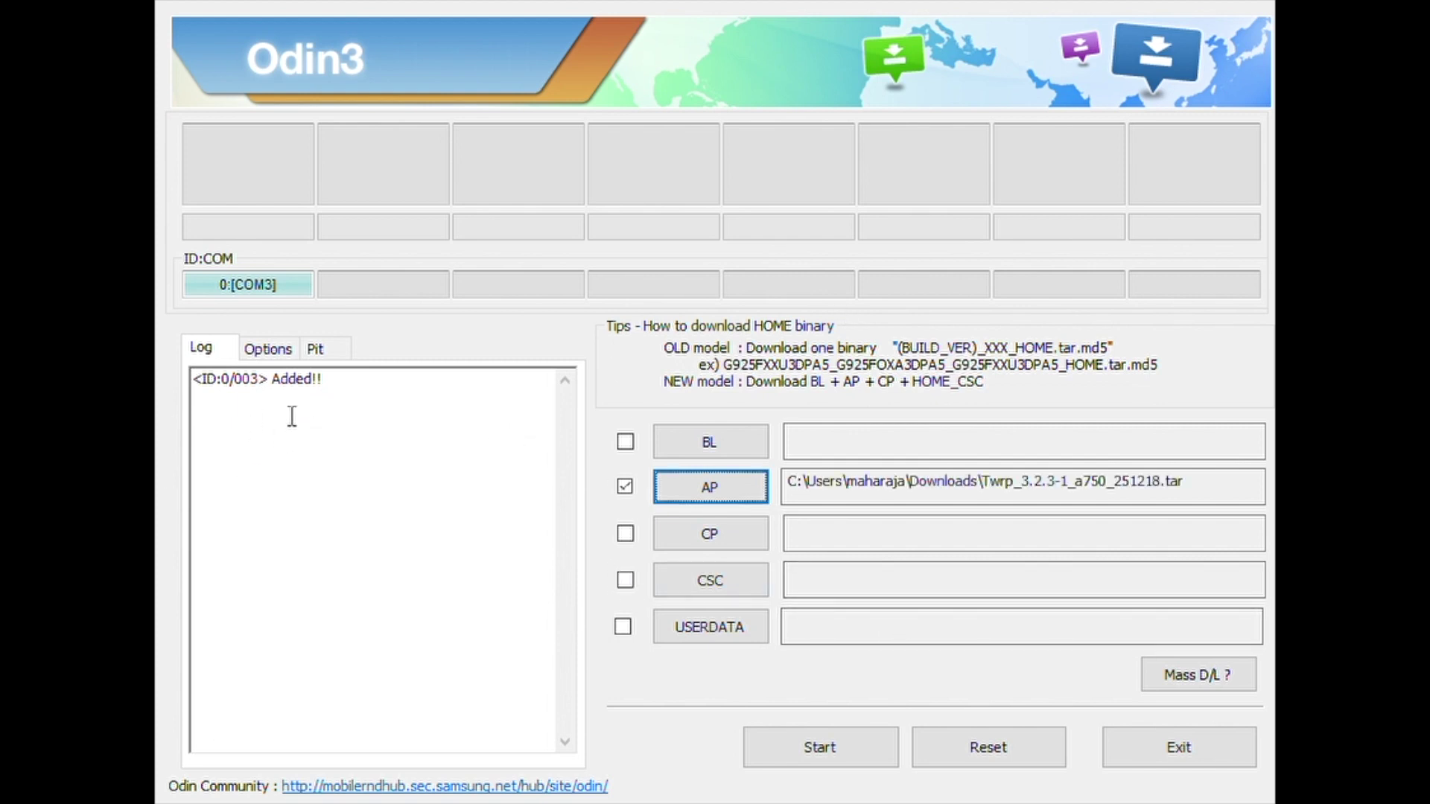
click(268, 349)
click(202, 349)
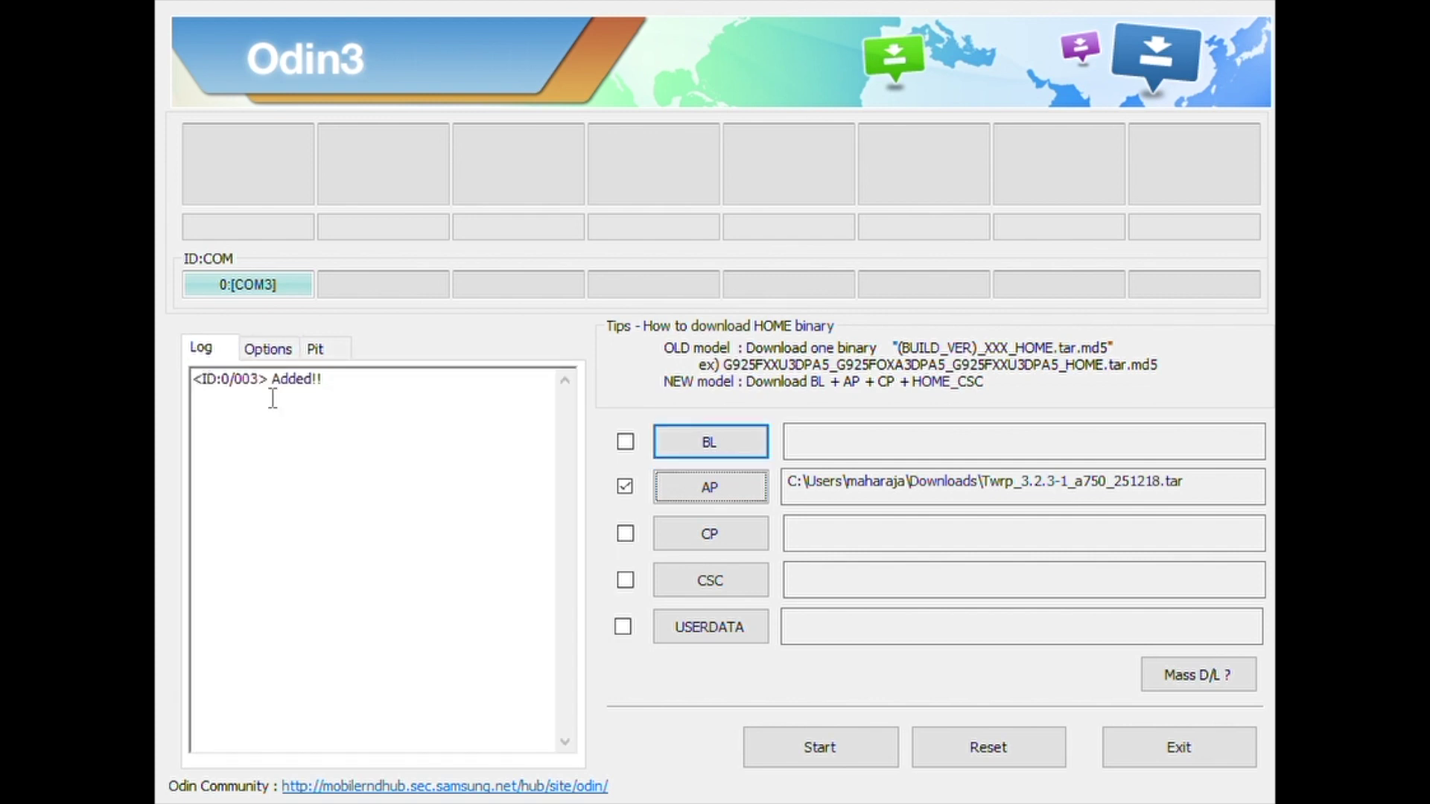
- Flash TWRP with Odin, then swipe to allow modifications in TWRP 3.2.3-1
click(836, 767)
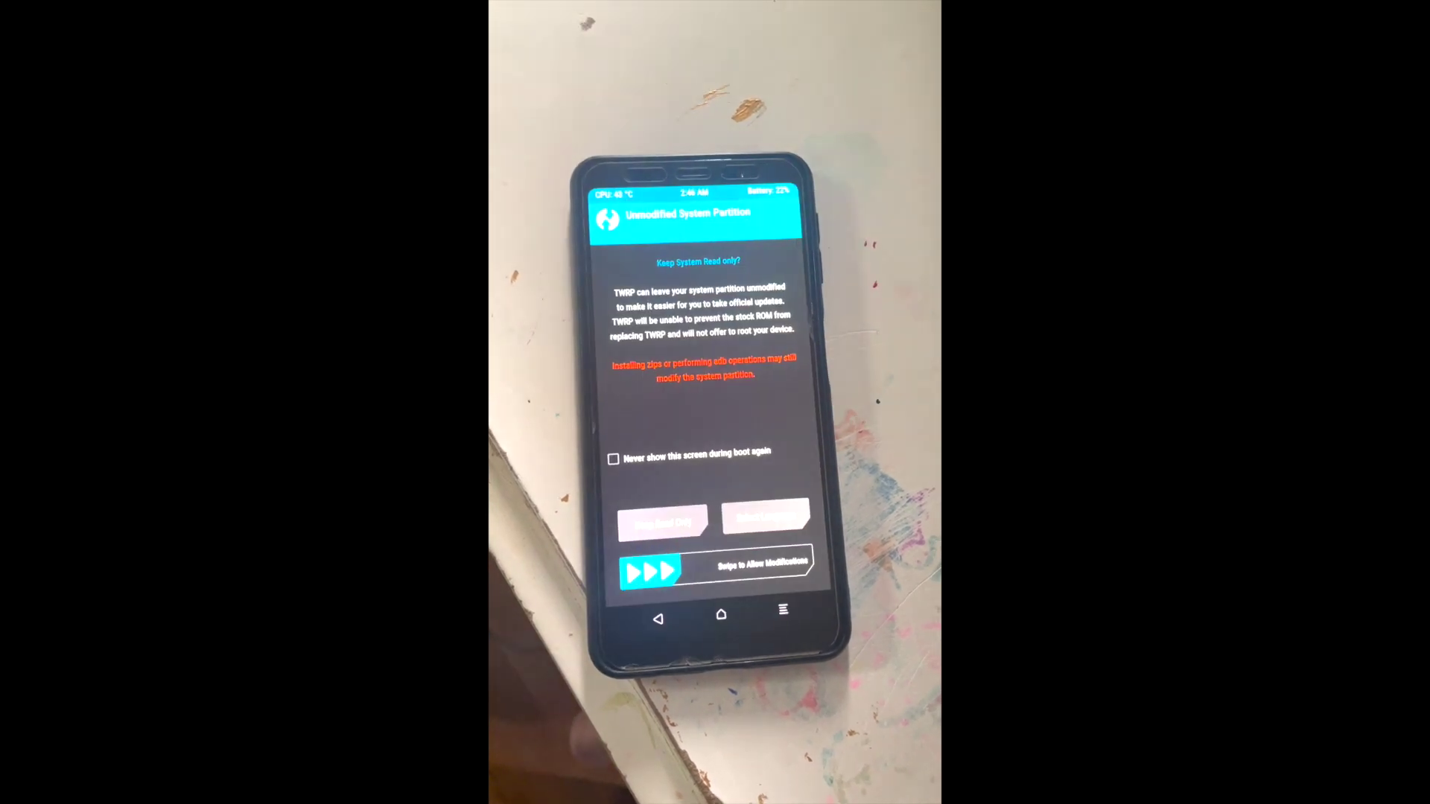
drag(640, 662, 808, 655)
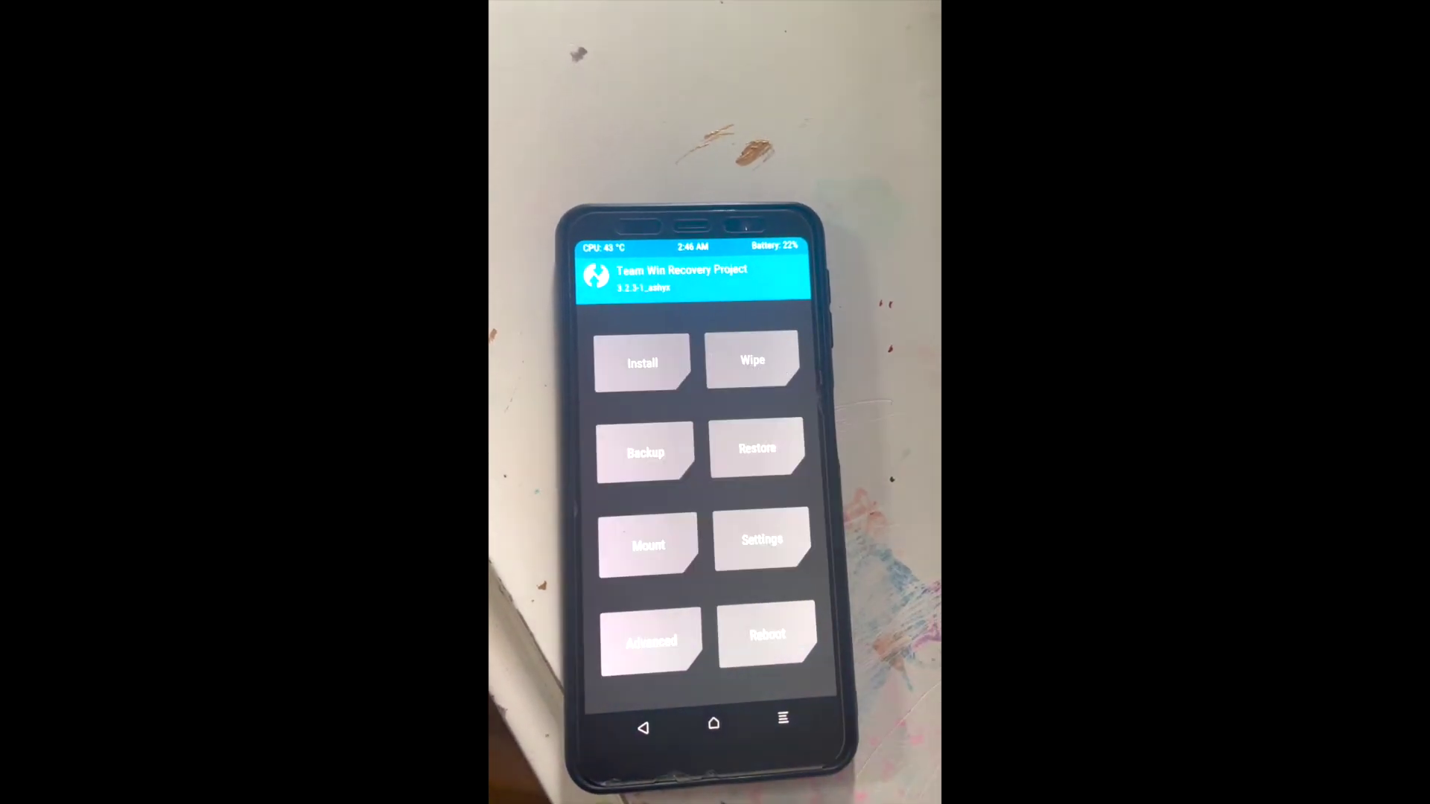